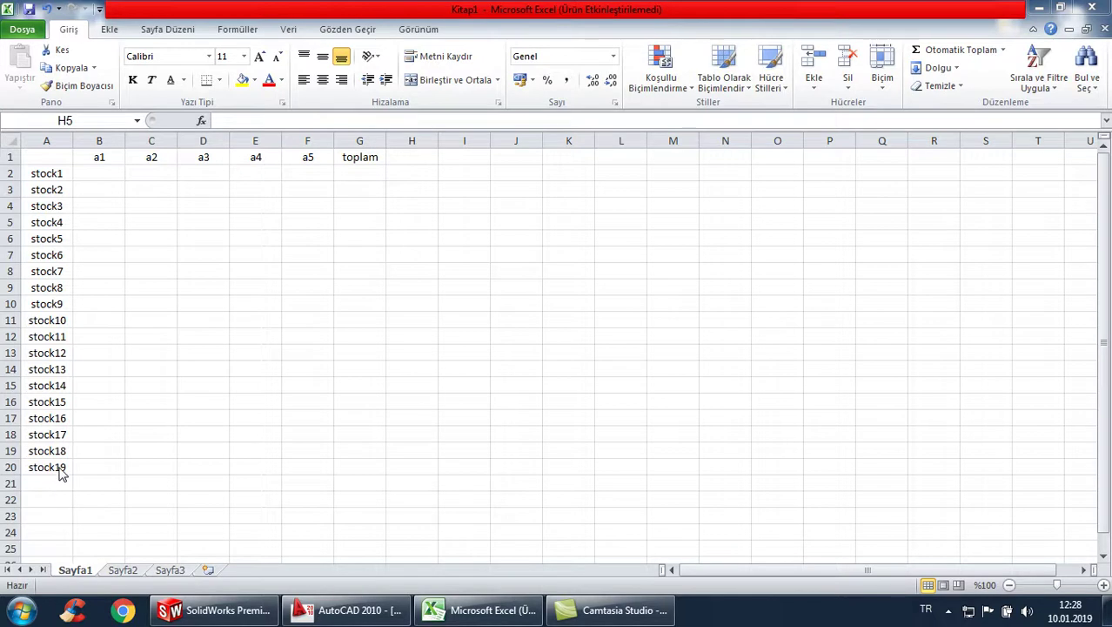
- Enter 45, 50, 55, 60 and 65 in stock1's a1–a5 cells
click(119, 175)
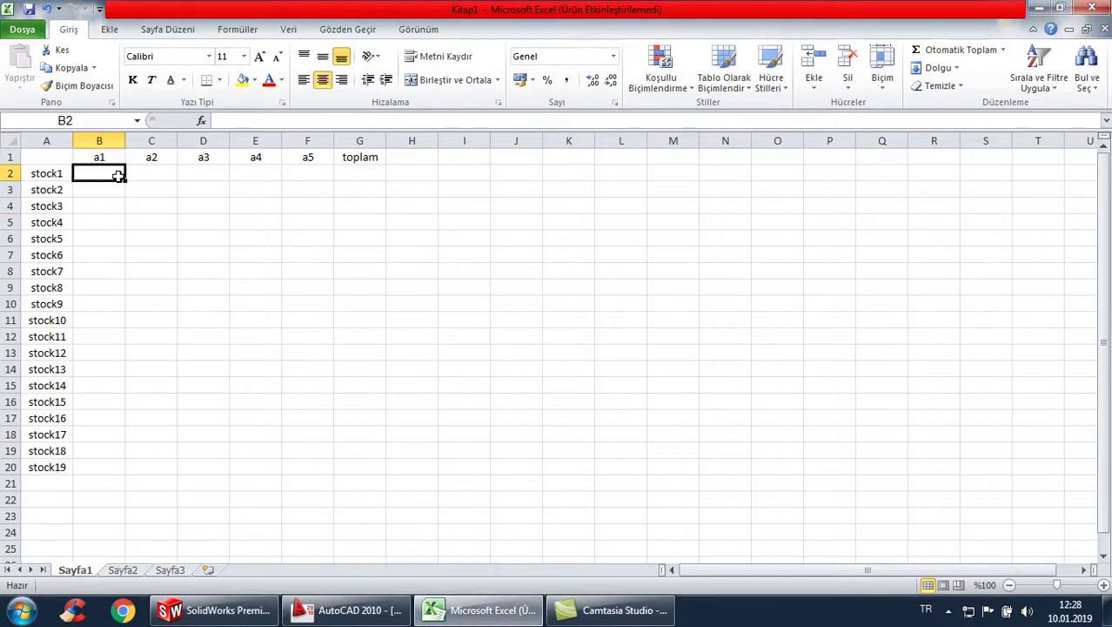
text(45)
key(Tab)
text(50)
key(Tab)
text(55)
key(Tab)
text(60)
key(Tab)
text(65)
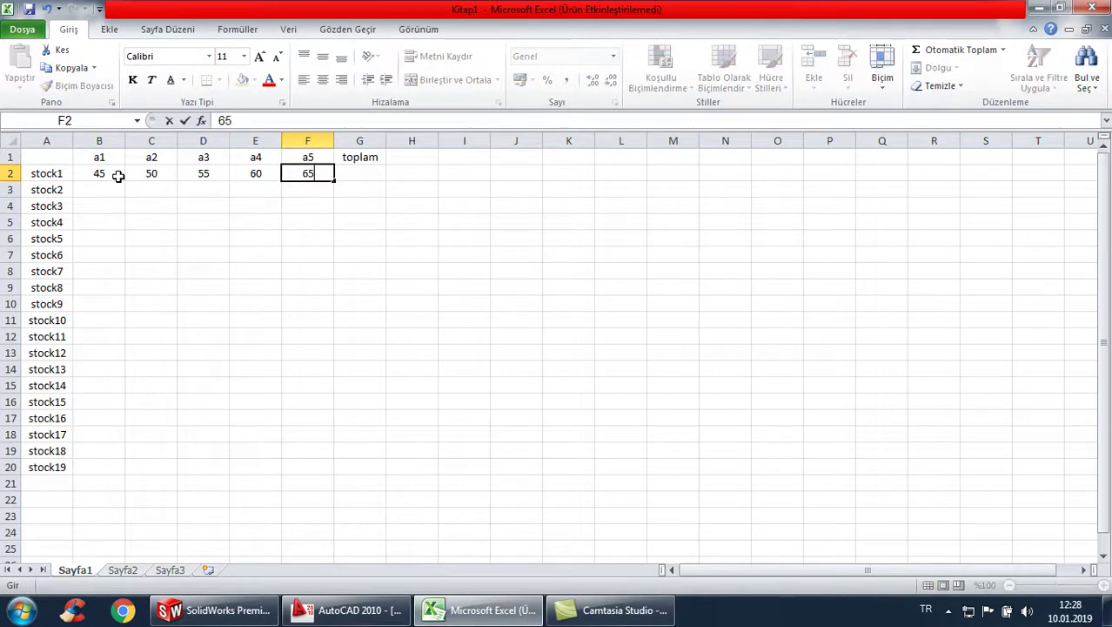
click(103, 208)
click(61, 178)
click(122, 218)
- Fill 45 and 50 down the a1 and a2 columns to stock19
click(113, 173)
drag(124, 181, 117, 474)
click(151, 336)
click(173, 173)
drag(177, 181, 178, 470)
click(207, 298)
- Fill 55, 60 and 65 down the a3–a5 columns to stock19
click(205, 174)
drag(228, 179, 229, 450)
click(45, 10)
drag(228, 180, 223, 470)
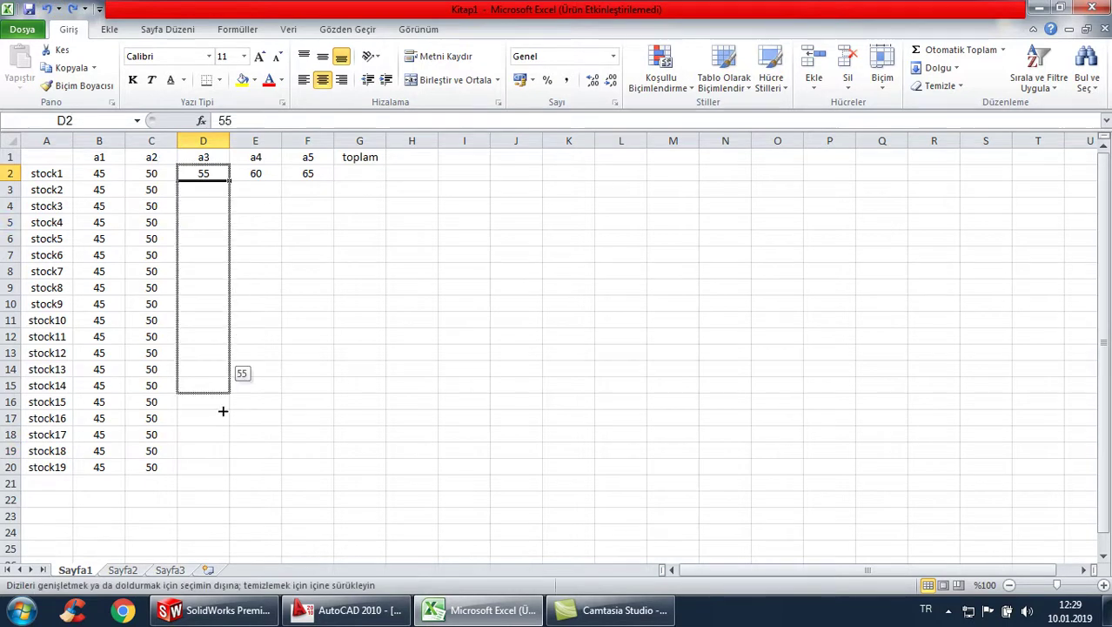
click(275, 174)
drag(281, 180, 280, 470)
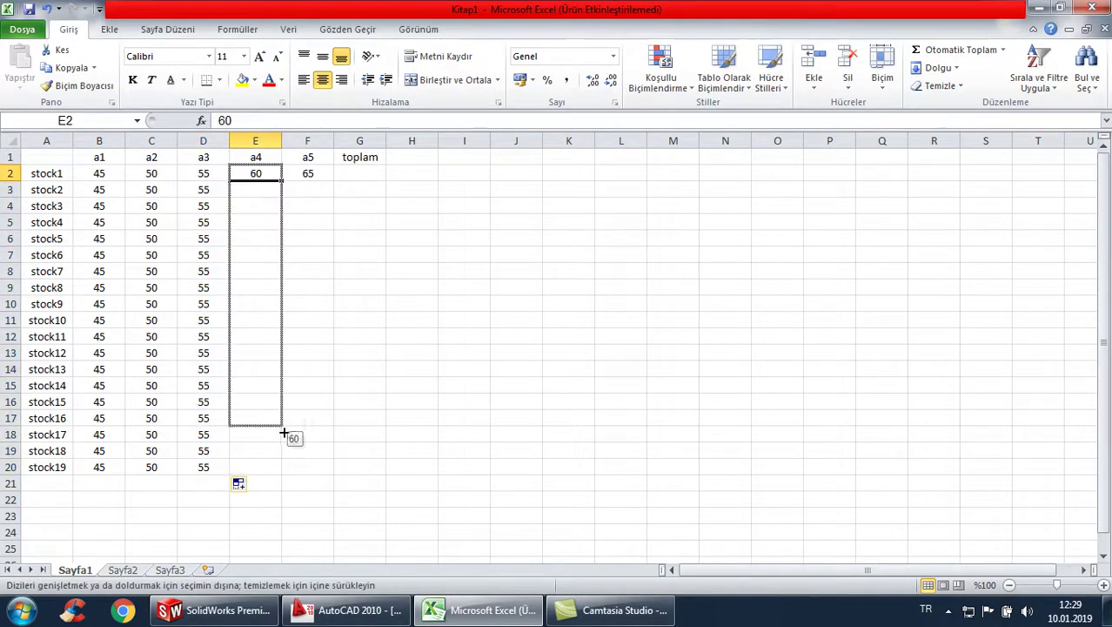
click(330, 178)
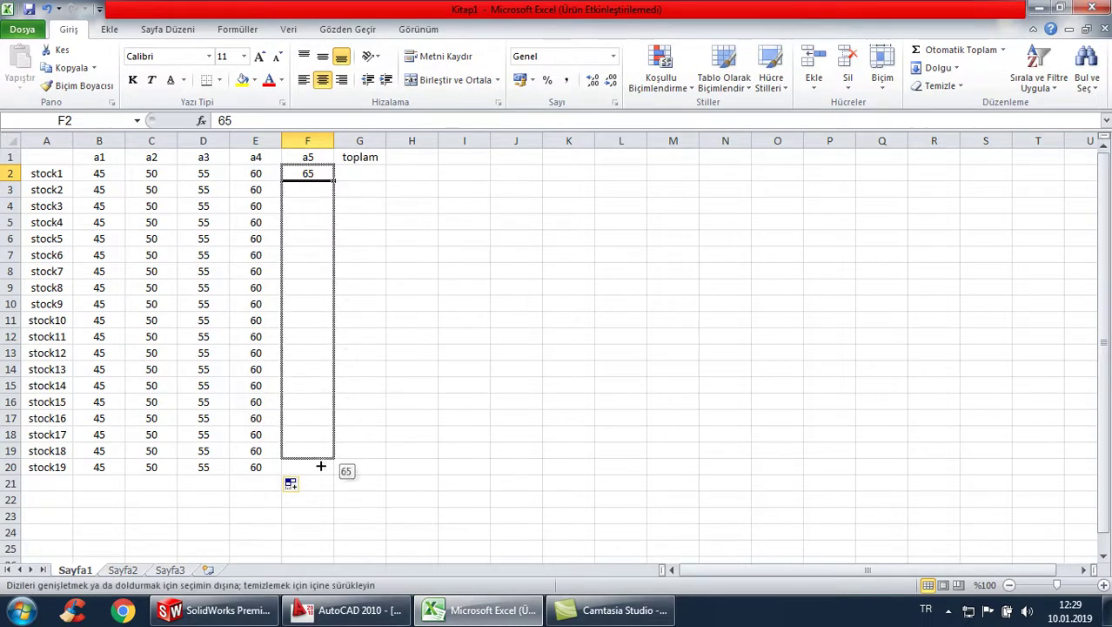
drag(334, 178, 332, 470)
- Enter =B2+C2+D2+E2+F2 in stock1's toplam cell and fill it down to stock19
double_click(359, 176)
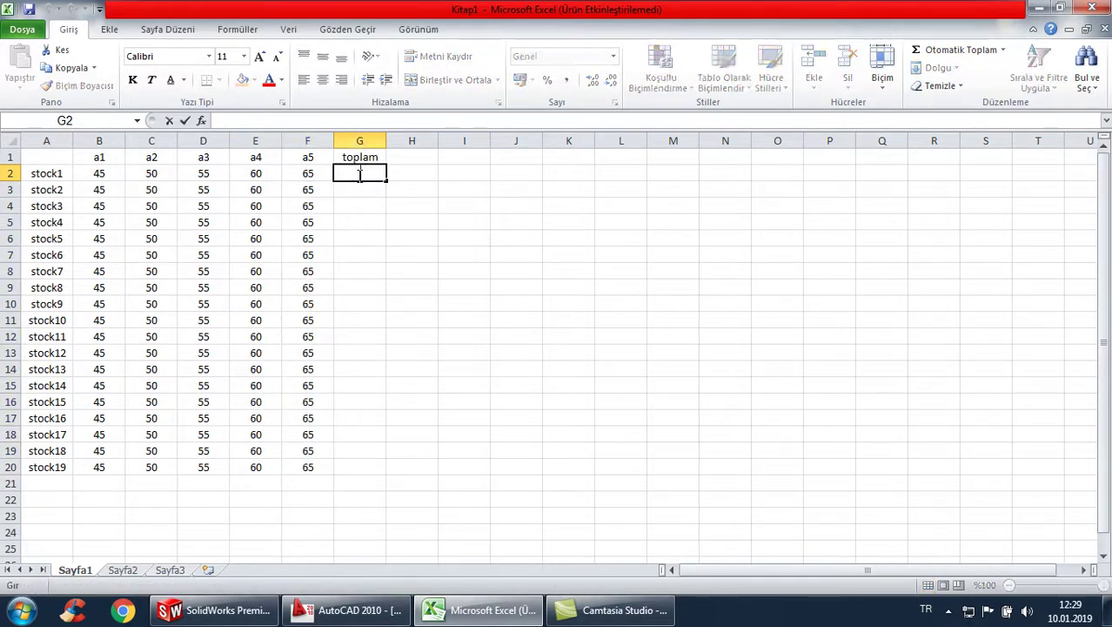
text(=)
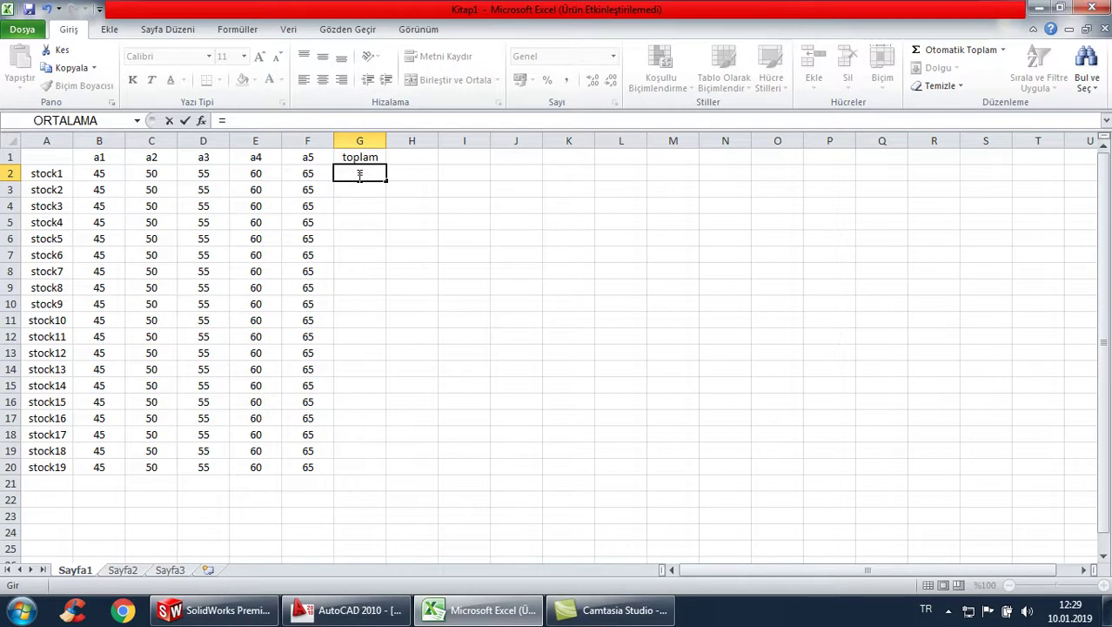
text(b2+c2+d2+)
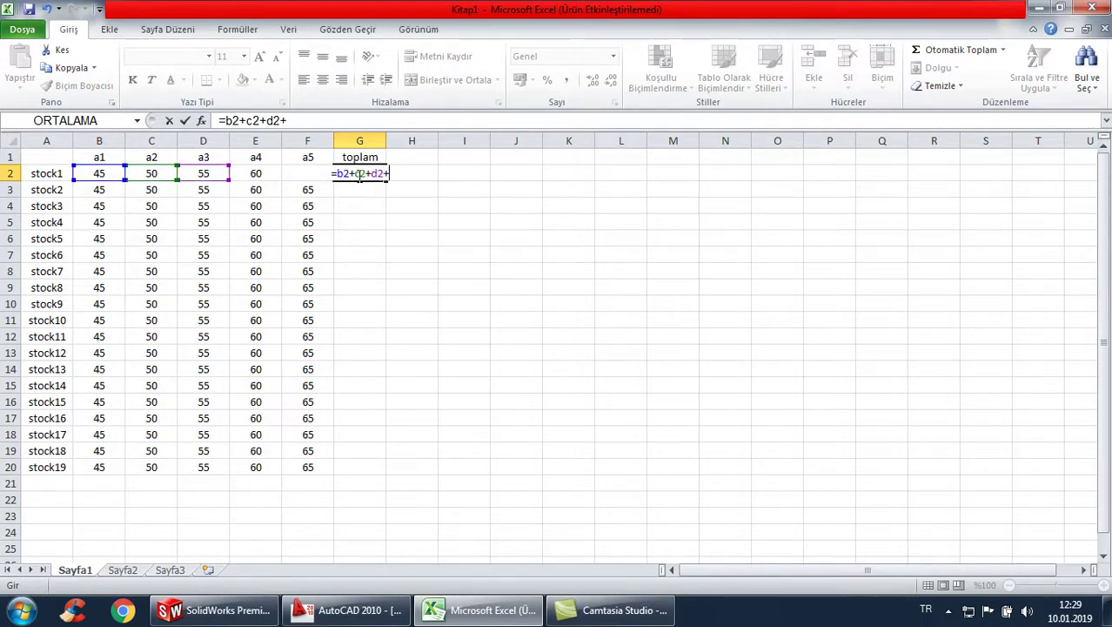
text(e2+f2)
key(Return)
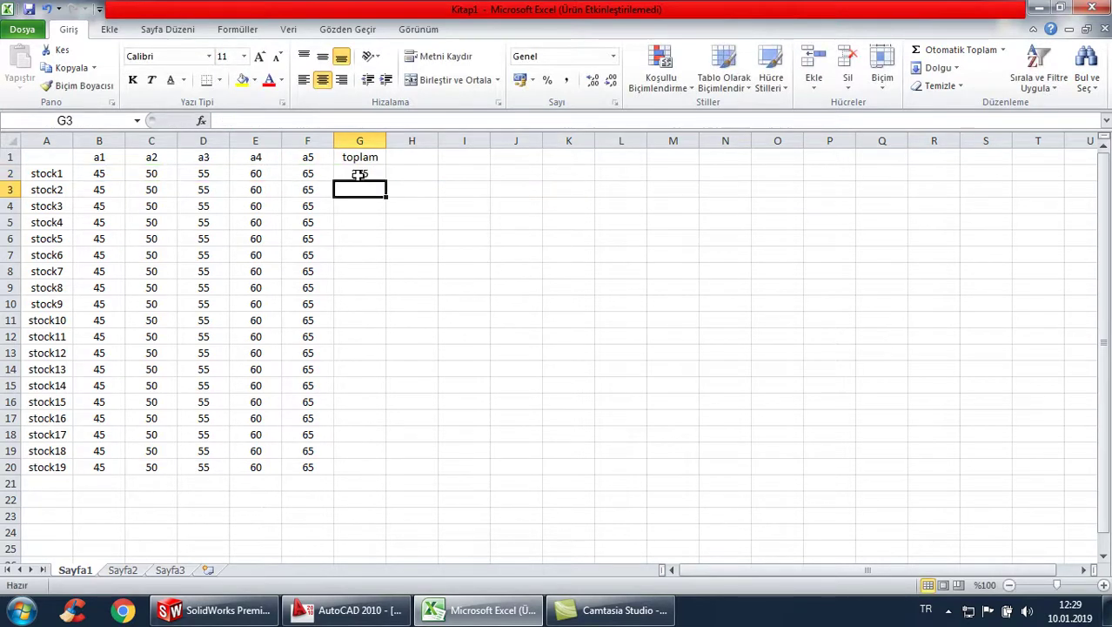
click(372, 174)
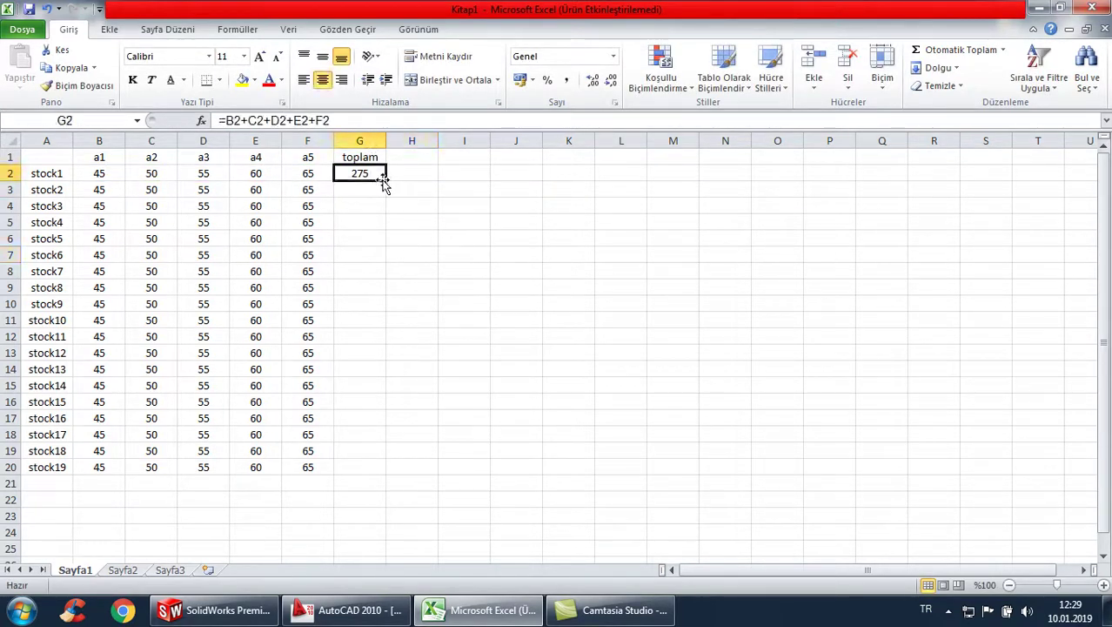
drag(385, 180, 393, 466)
click(528, 336)
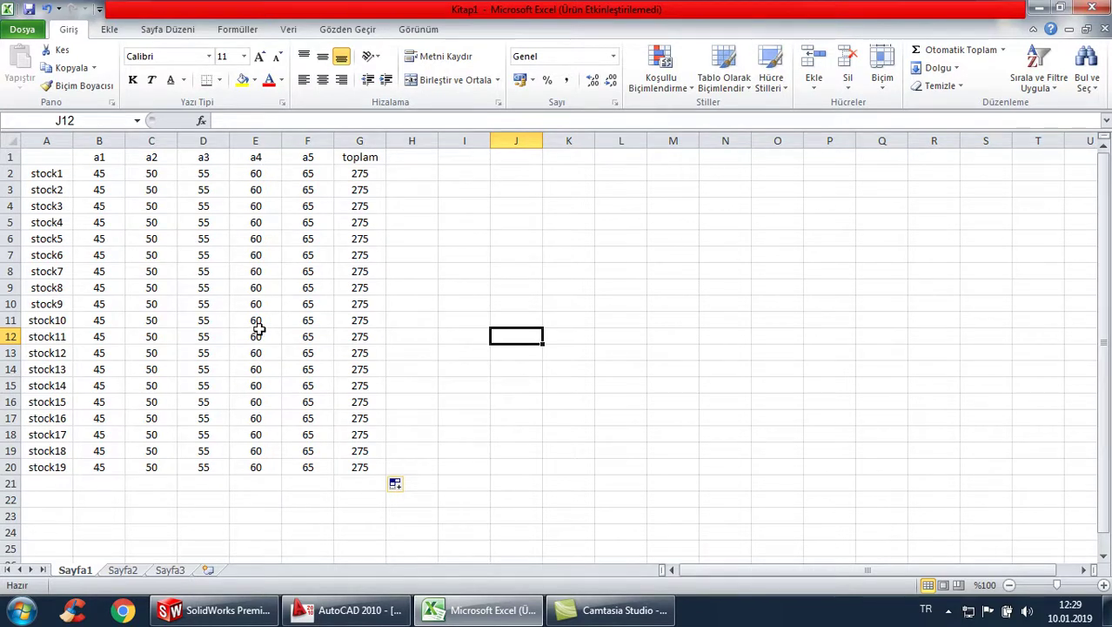
- Save the workbook to the Desktop as k6
click(420, 251)
click(514, 220)
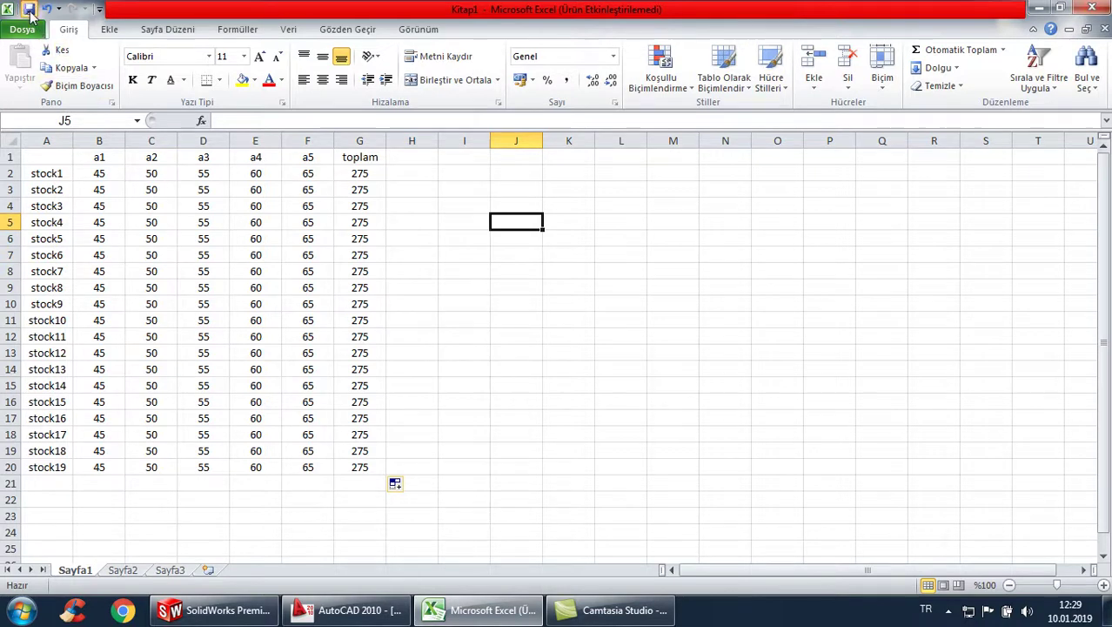
key(ctrl+s)
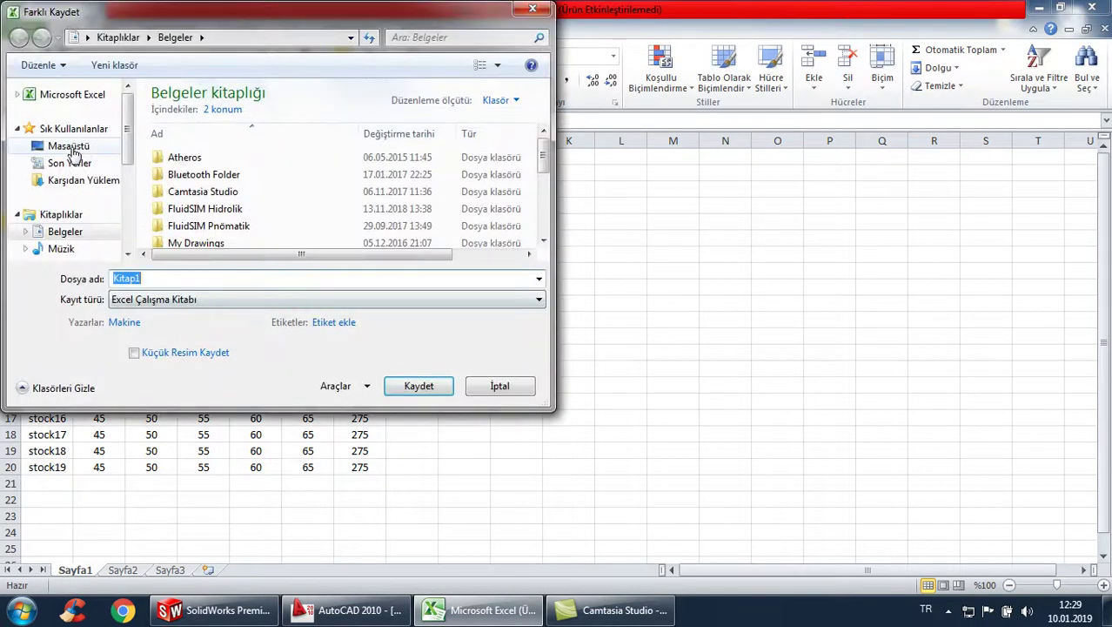
click(70, 146)
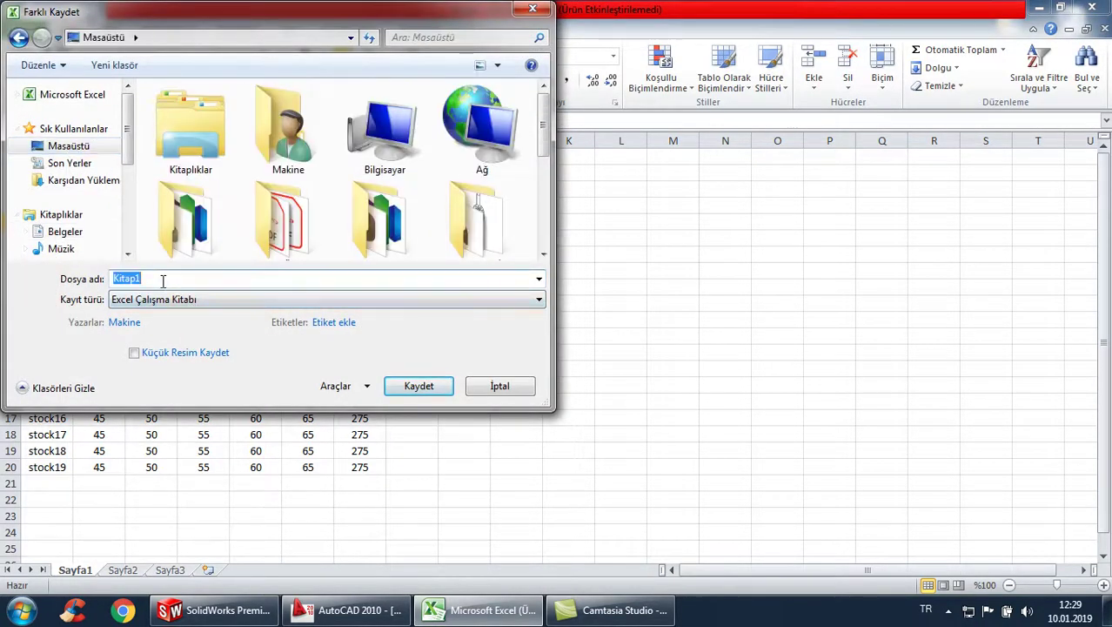
text(k6)
click(418, 386)
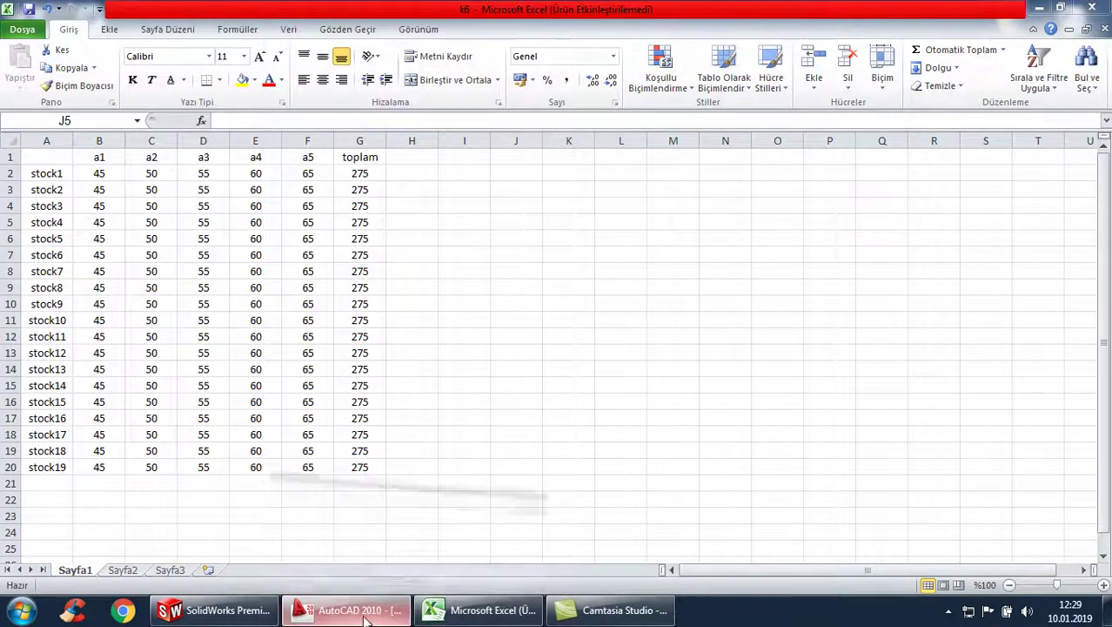
- In AutoCAD's Insert Table dialog, choose the From a data link option
click(364, 613)
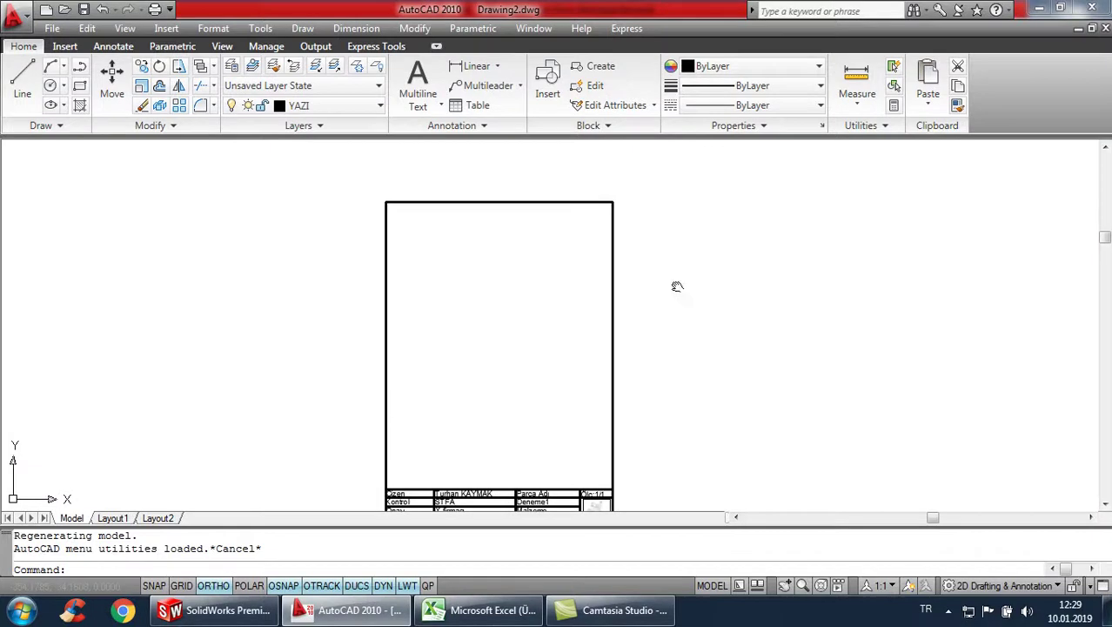
middle_drag(677, 286, 628, 256)
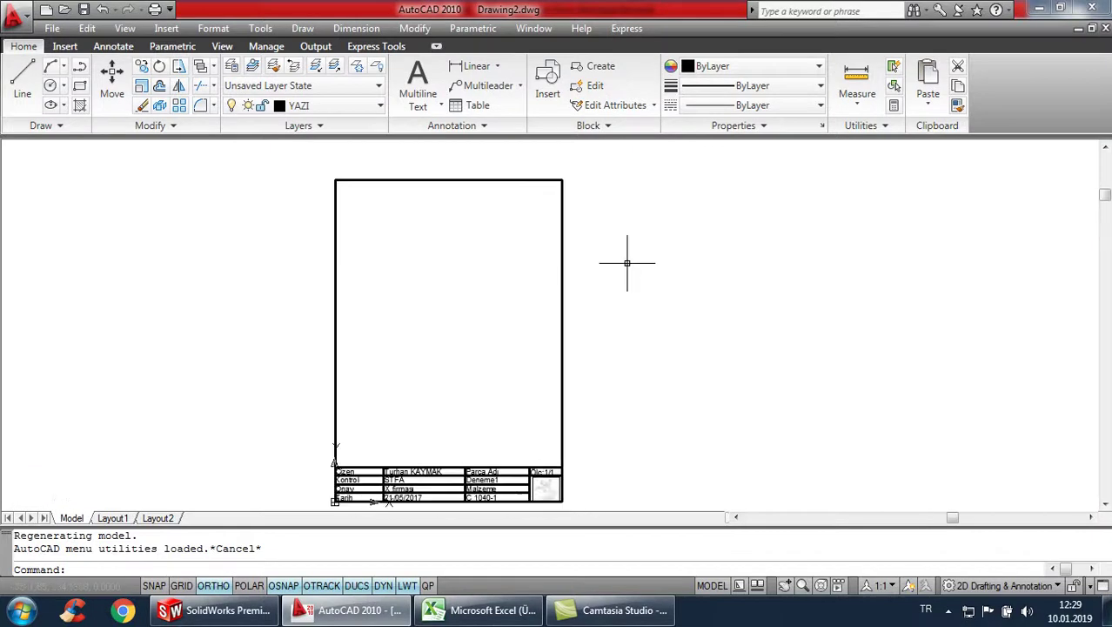
click(479, 106)
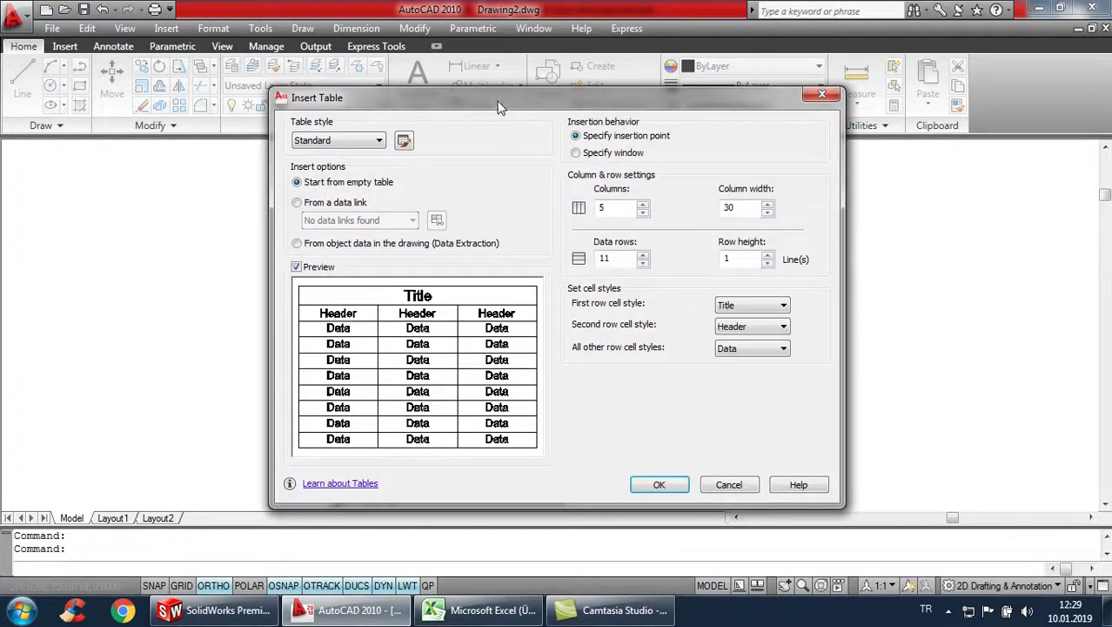
drag(499, 106, 462, 75)
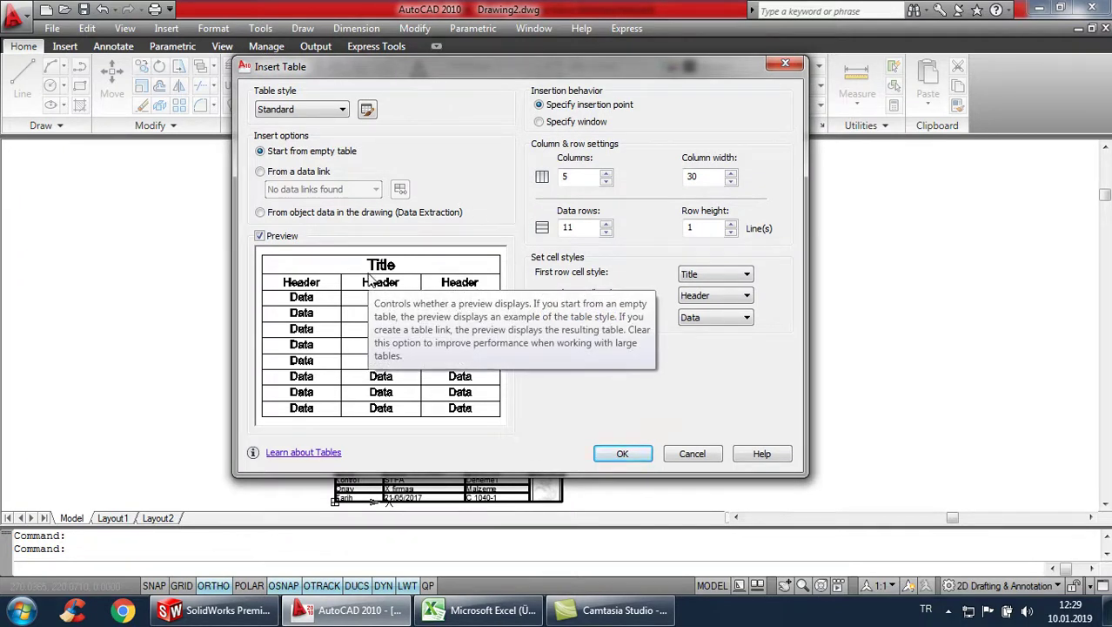
click(260, 173)
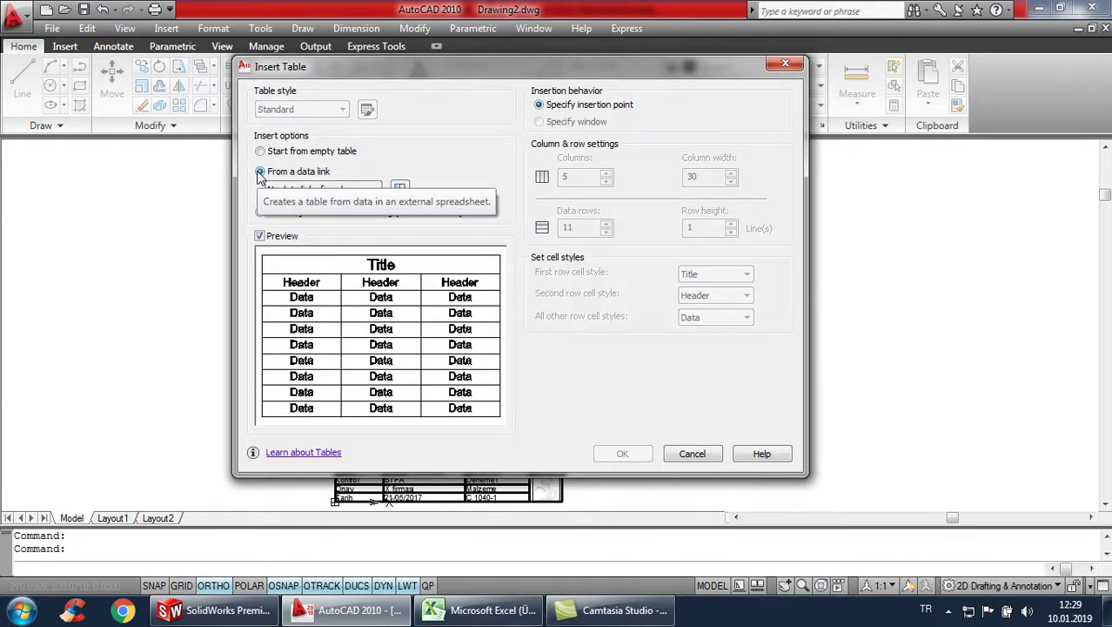
- Start a new Excel data link named k6
click(401, 191)
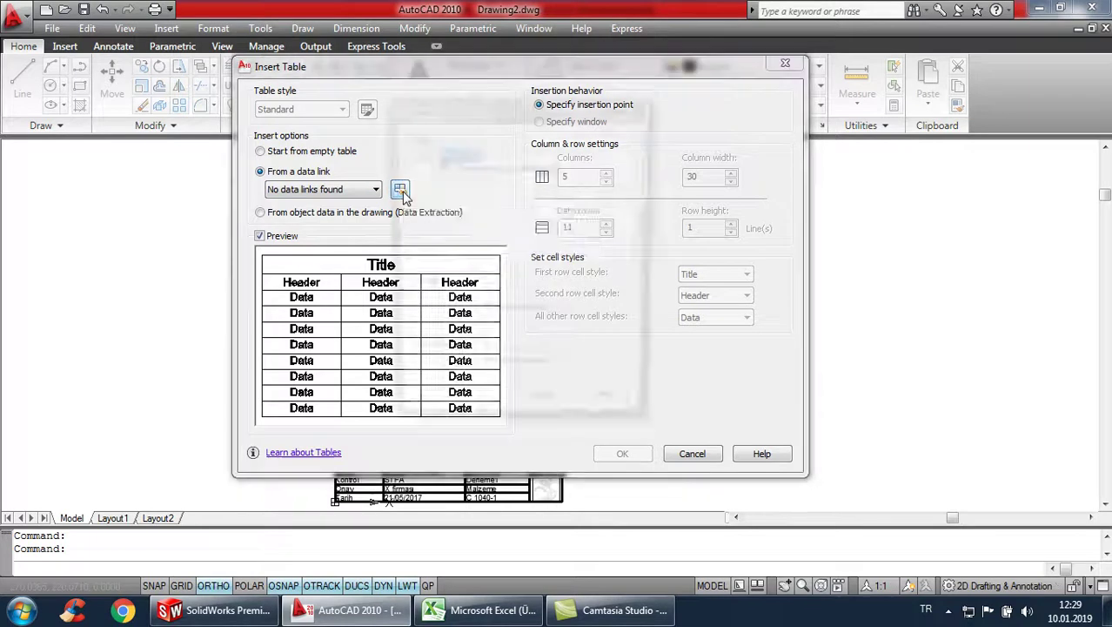
drag(519, 114, 475, 70)
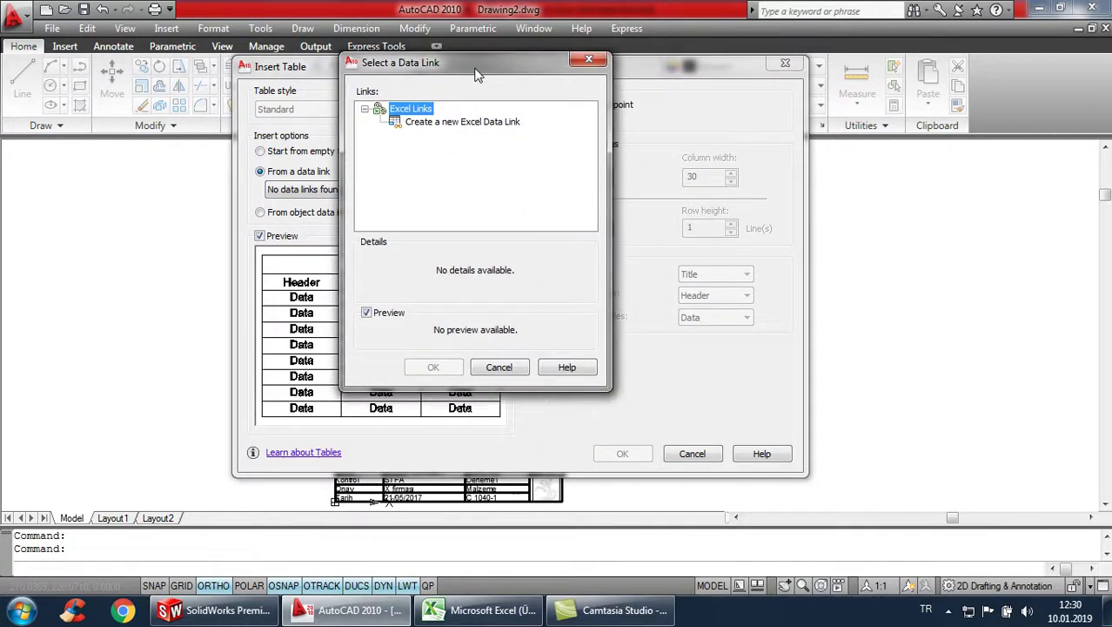
click(435, 124)
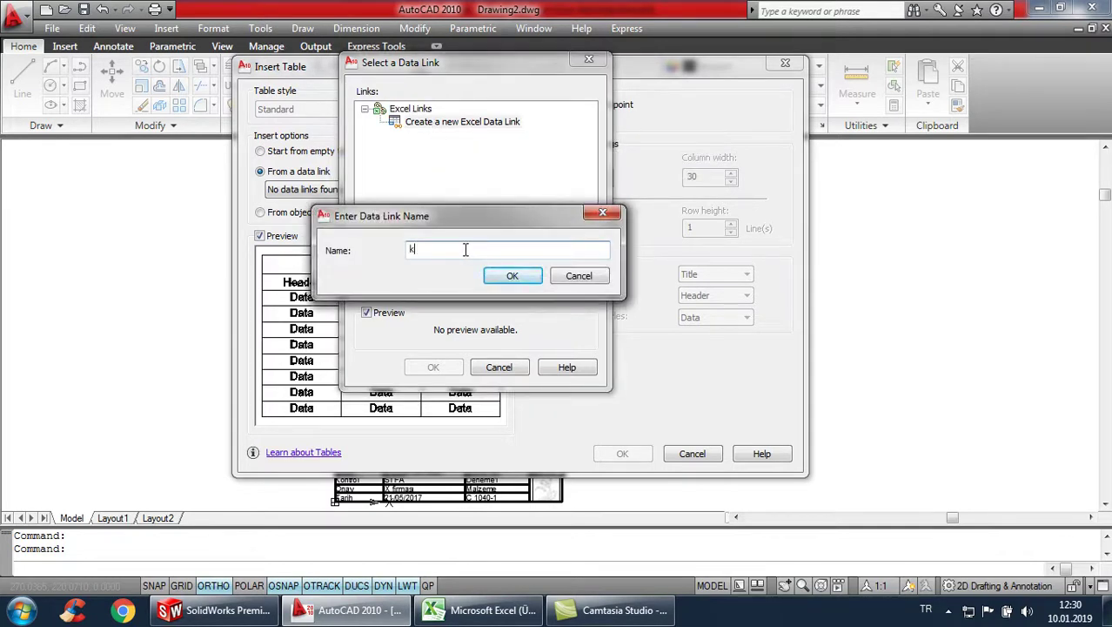
click(522, 277)
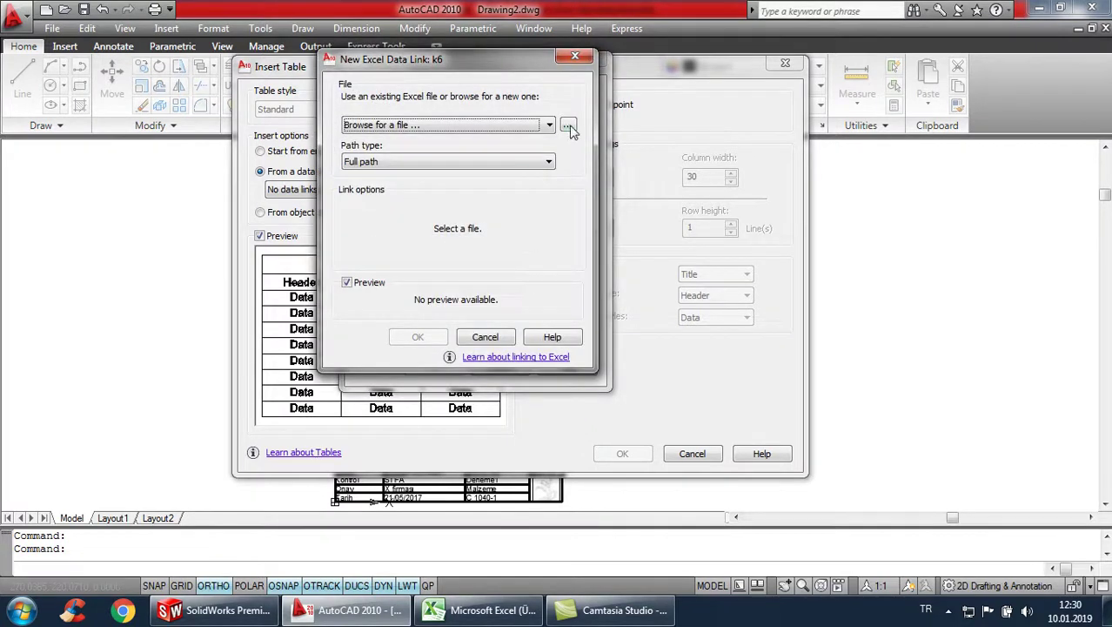
- Link k6 to Desktop\k6.xlsx and confirm it as the table's source
click(567, 126)
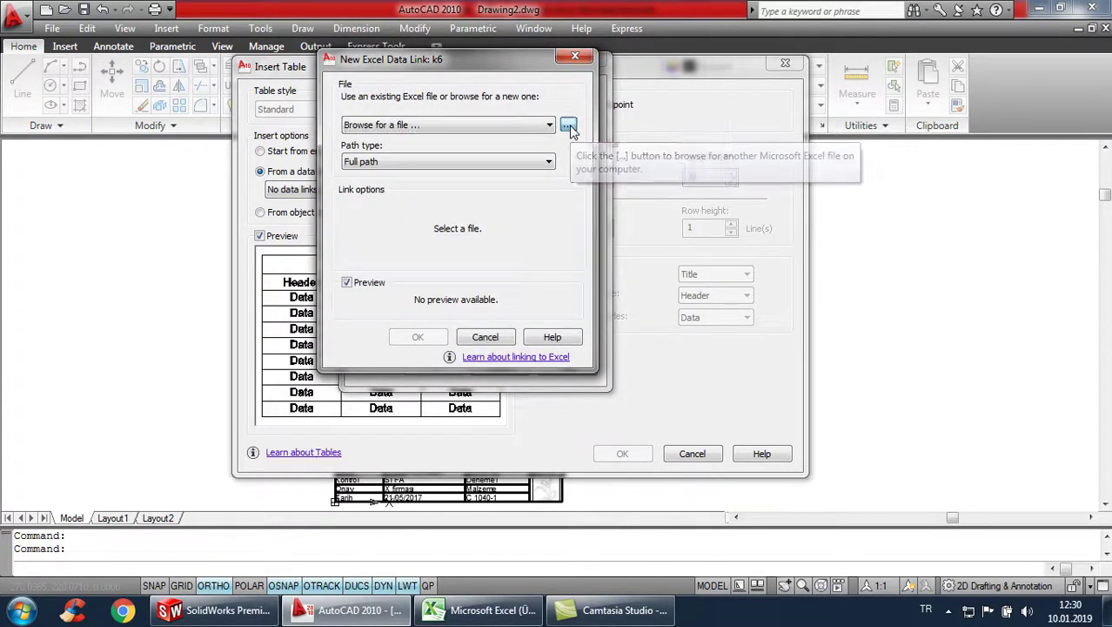
drag(687, 226, 688, 274)
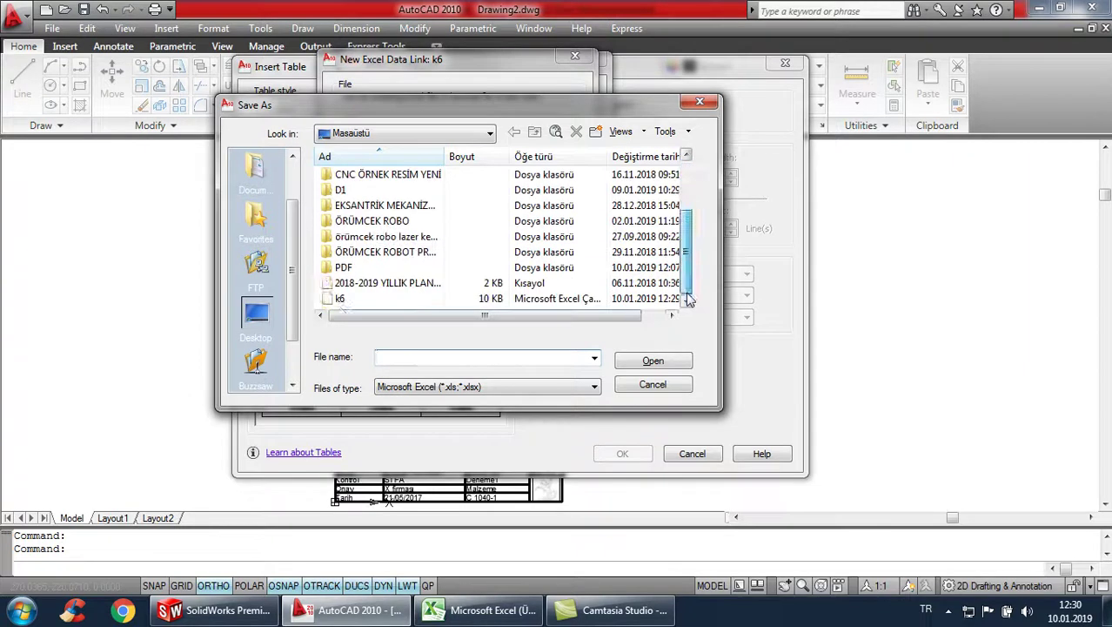
click(348, 298)
click(663, 366)
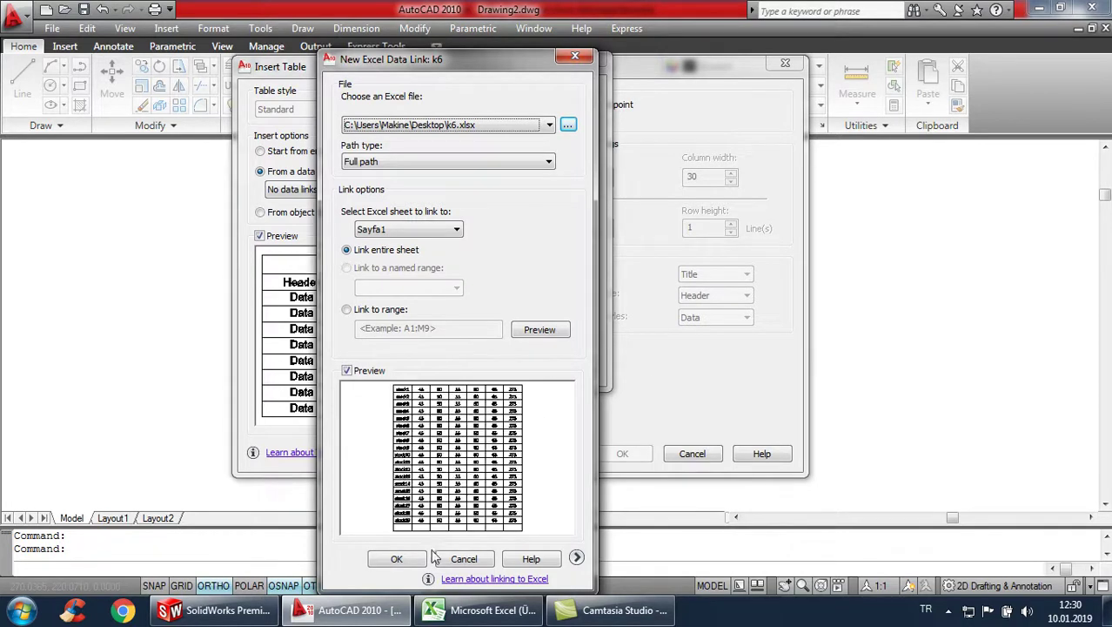
click(396, 559)
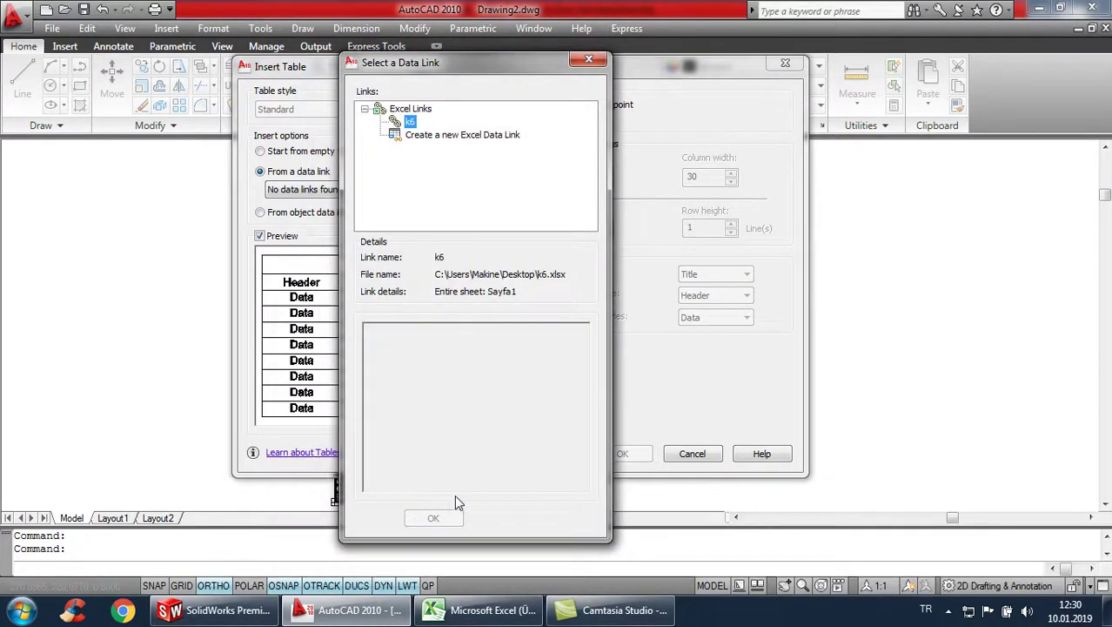
click(434, 517)
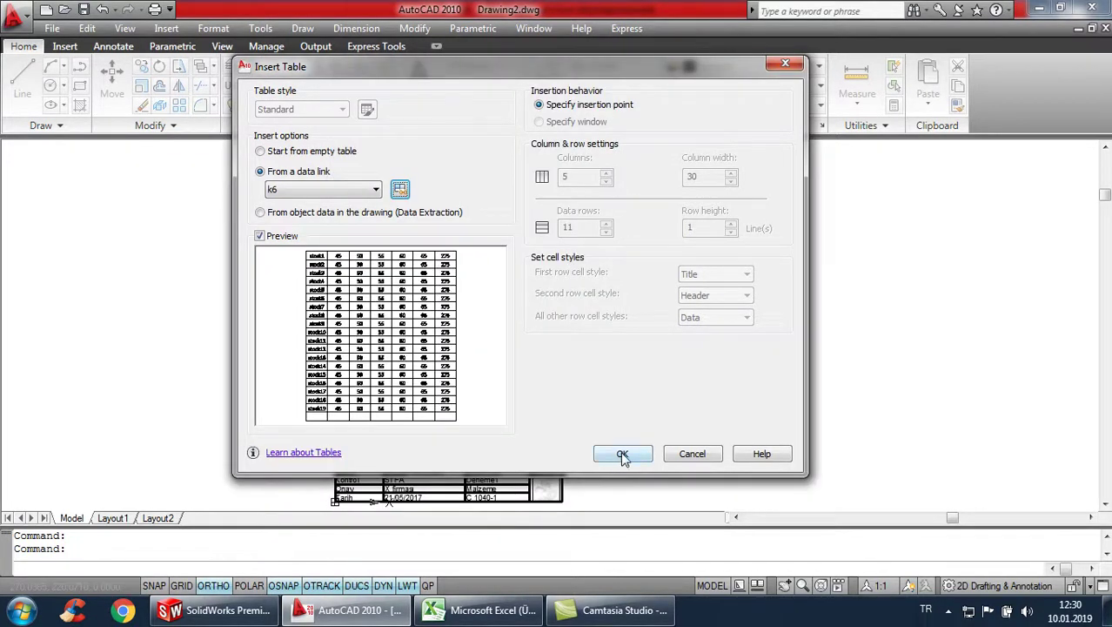
click(622, 454)
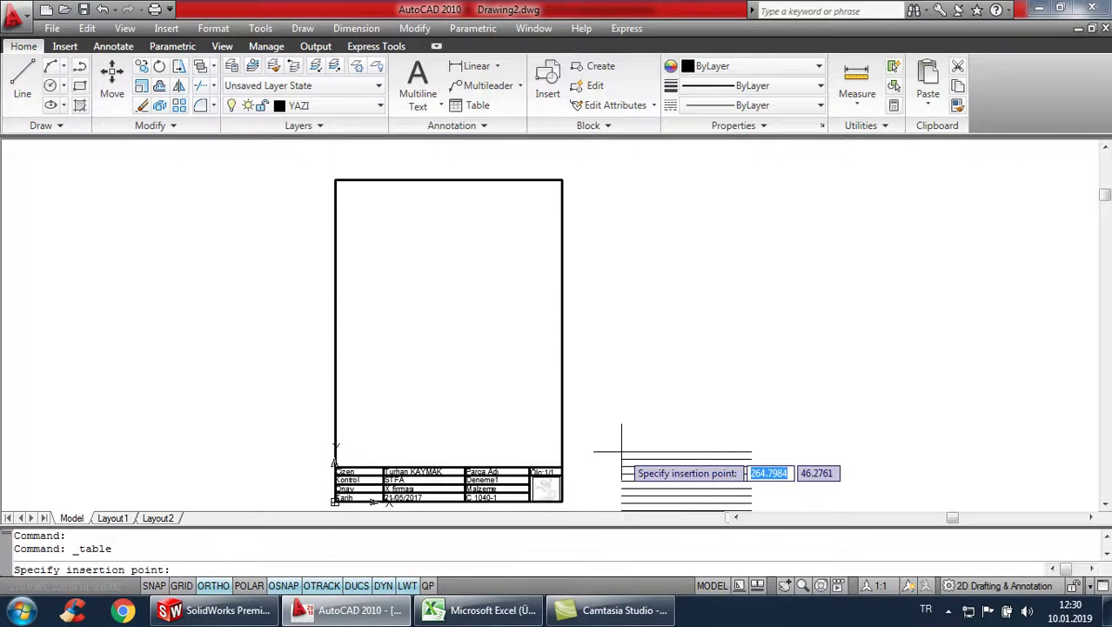
- Place the linked stock table near the top of the title-block frame
click(387, 207)
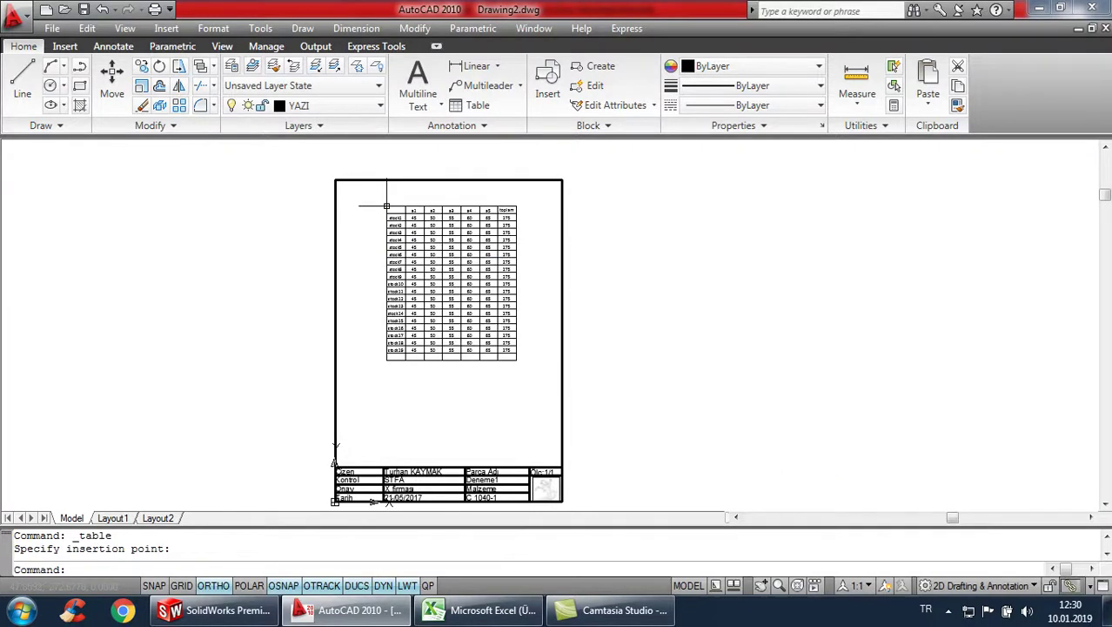
scroll(492, 216, down, 2)
scroll(490, 217, up, 1)
scroll(490, 217, up, 1)
scroll(479, 219, up, 1)
scroll(461, 222, up, 1)
scroll(448, 224, up, 1)
scroll(447, 223, down, 1)
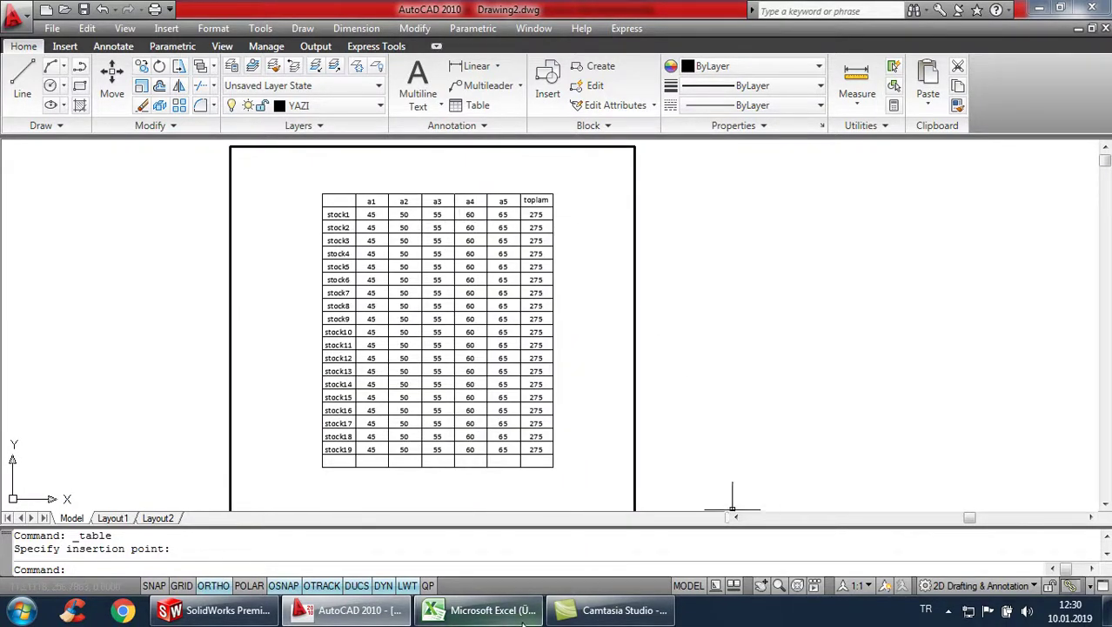
click(478, 609)
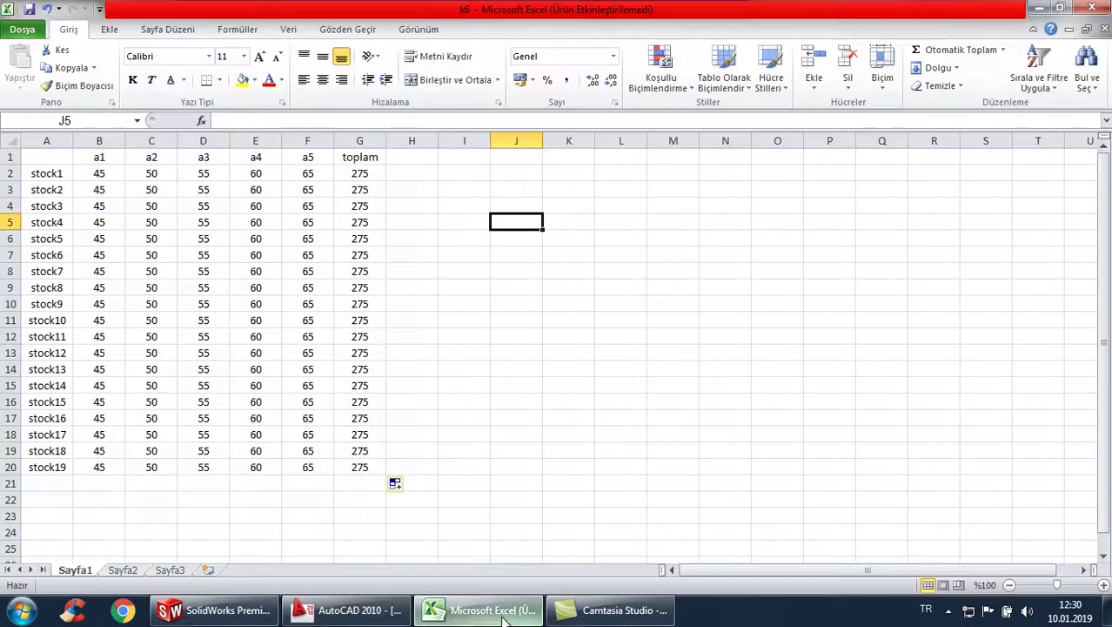
- Change D2 to 45, D7 to 50 and E8 to 70
double_click(215, 175)
double_click(213, 174)
text(45)
double_click(203, 255)
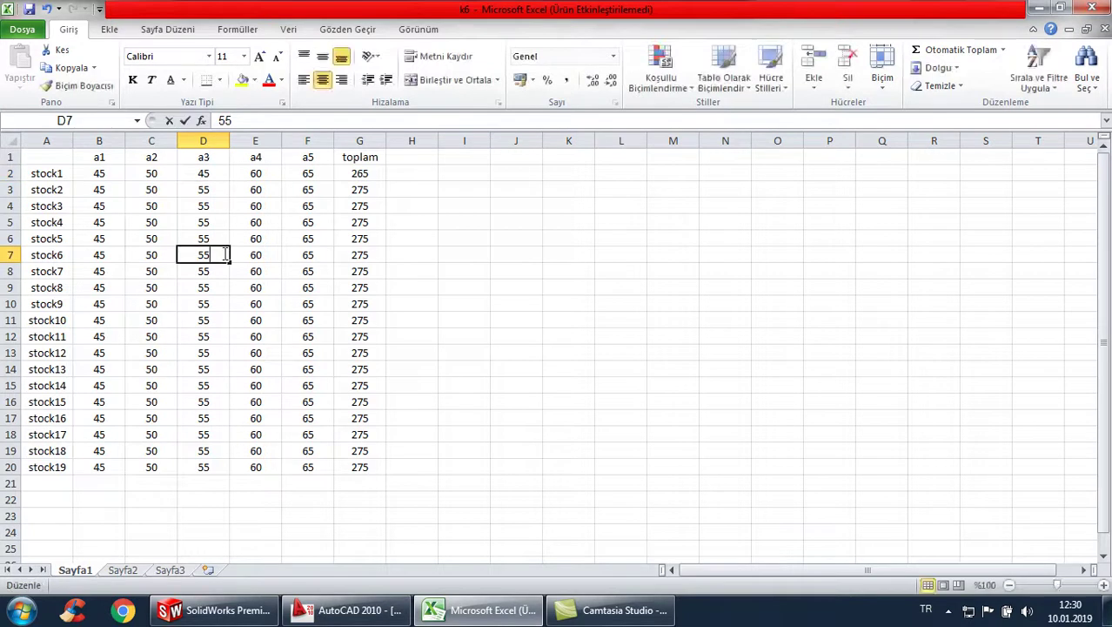
double_click(201, 256)
text(50)
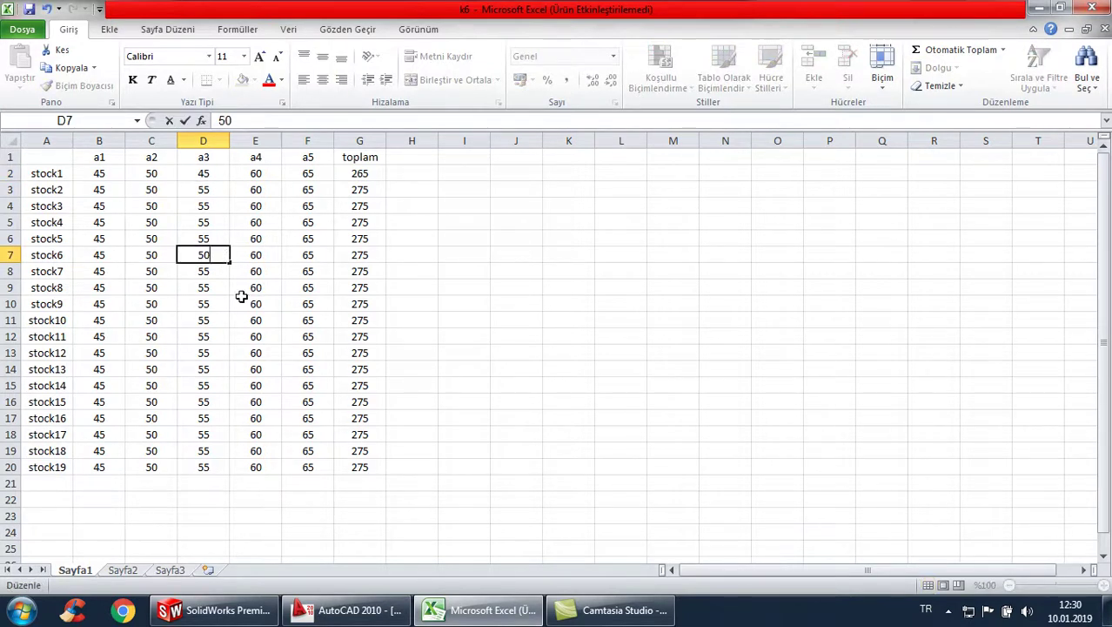
click(241, 293)
double_click(268, 272)
double_click(248, 275)
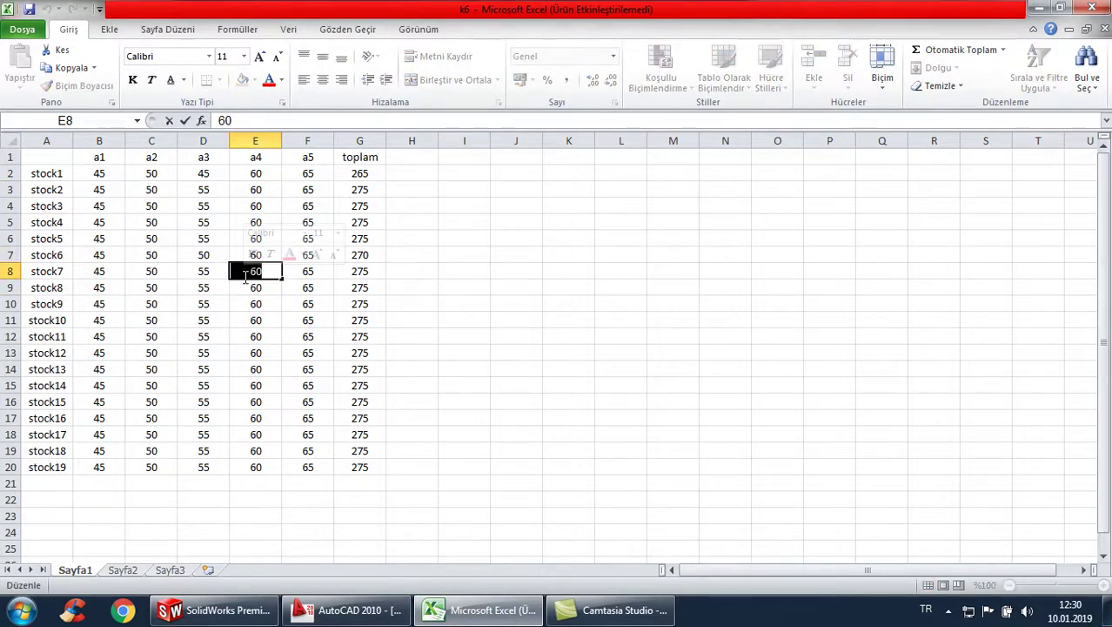
text(70)
- Set every a5 value to 100, save k6, and return to AutoCAD
click(324, 174)
double_click(324, 174)
text(100)
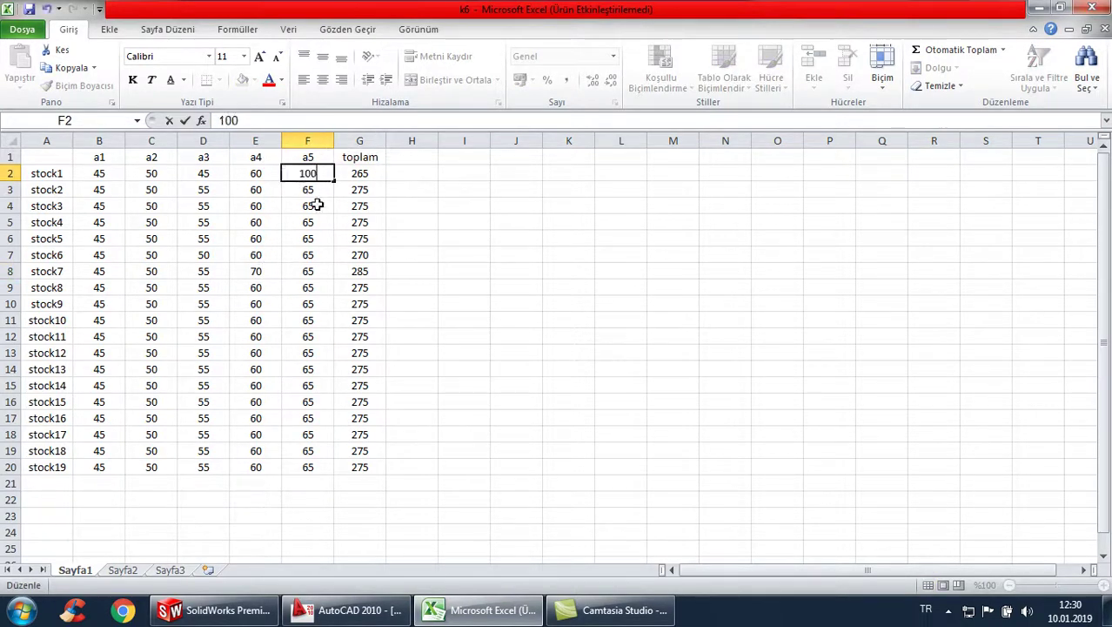
key(Return)
key(Return)
click(324, 179)
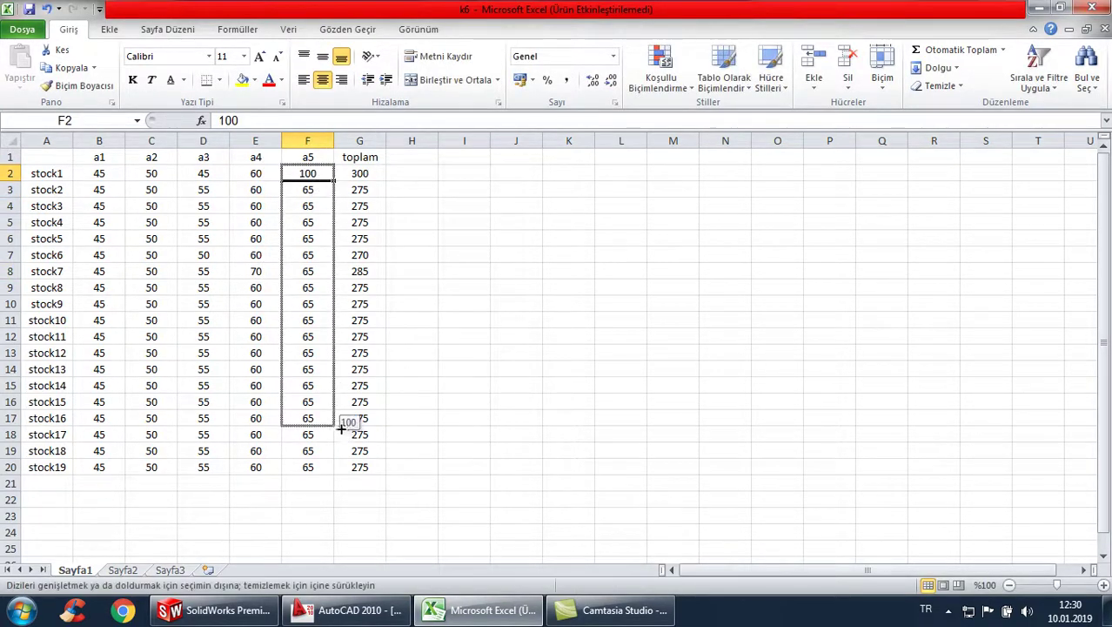
drag(333, 181, 341, 474)
click(496, 420)
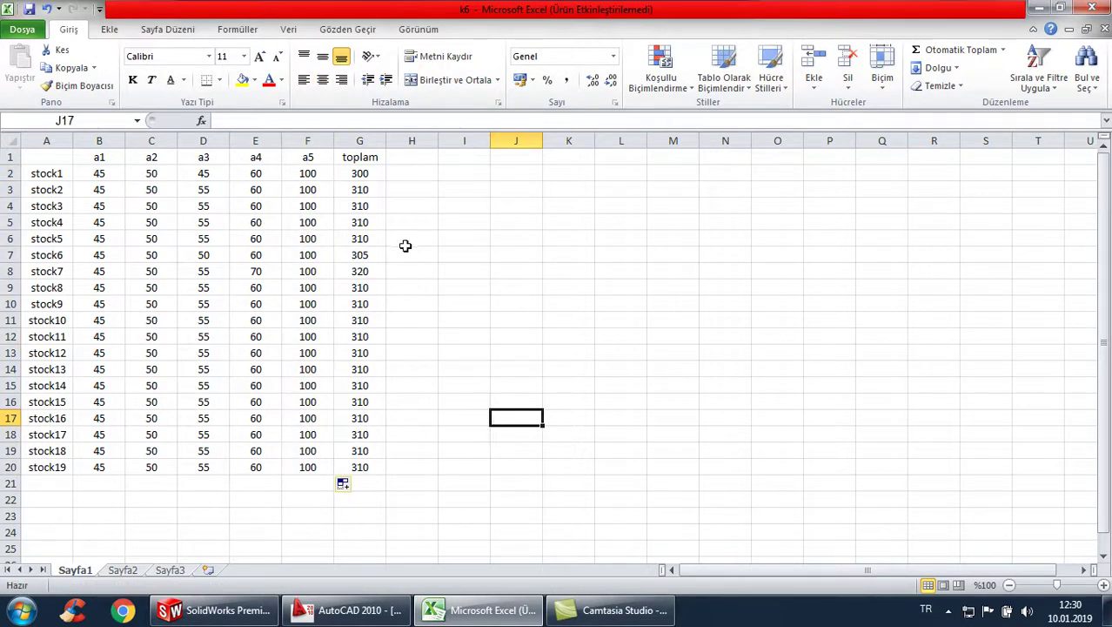
click(29, 10)
click(359, 612)
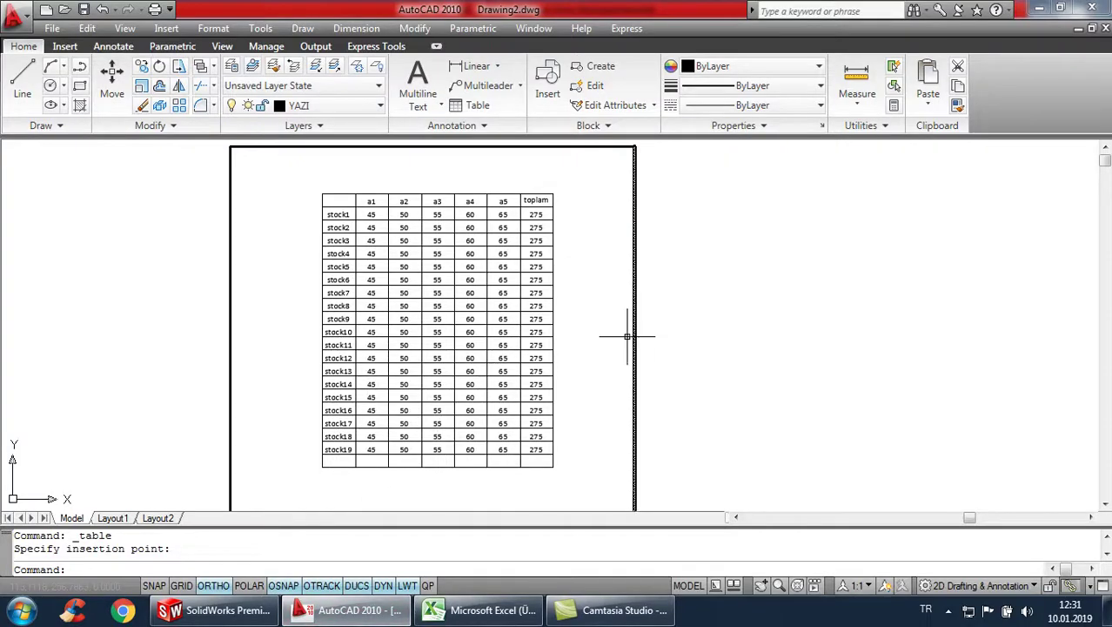
- Run Update All Data Links from the status-bar Data Link icon
scroll(577, 380, up, 2)
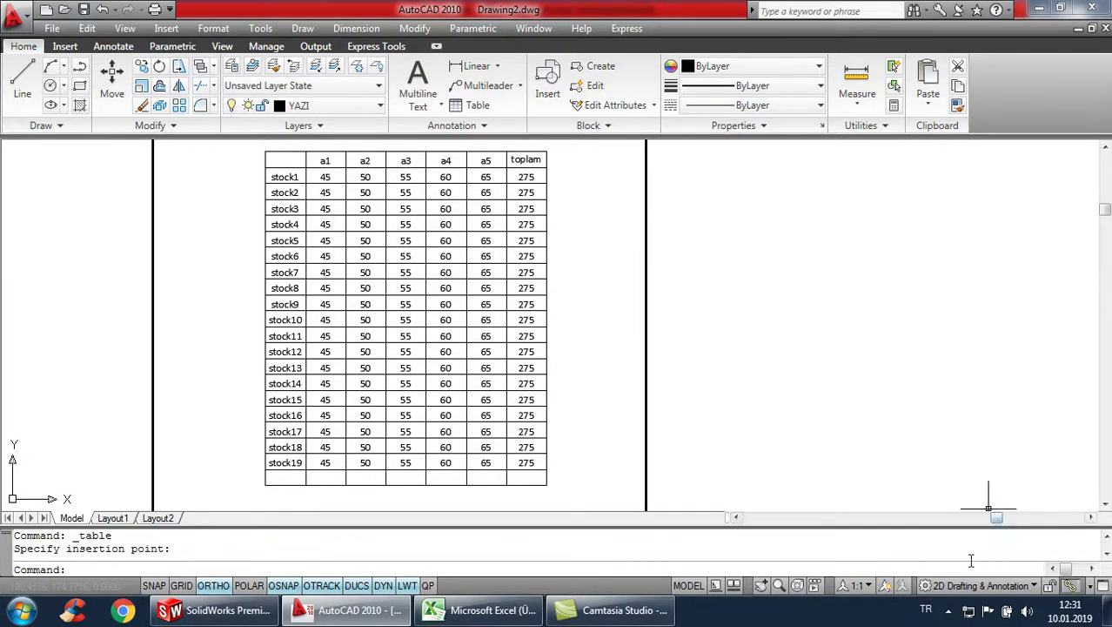
right_click(1071, 587)
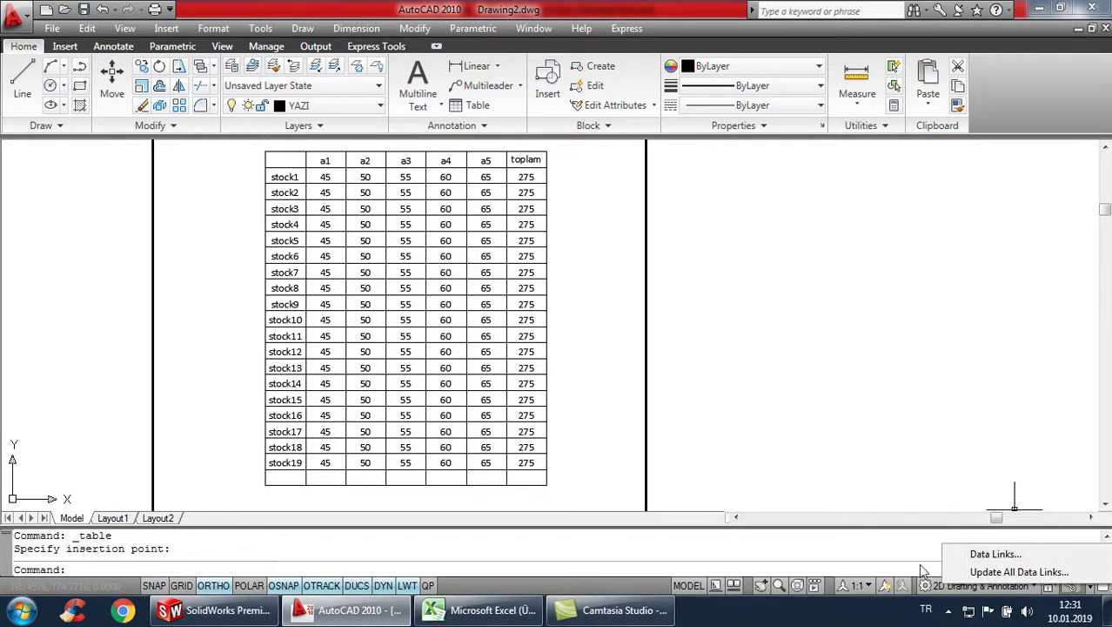
click(904, 568)
right_click(1072, 588)
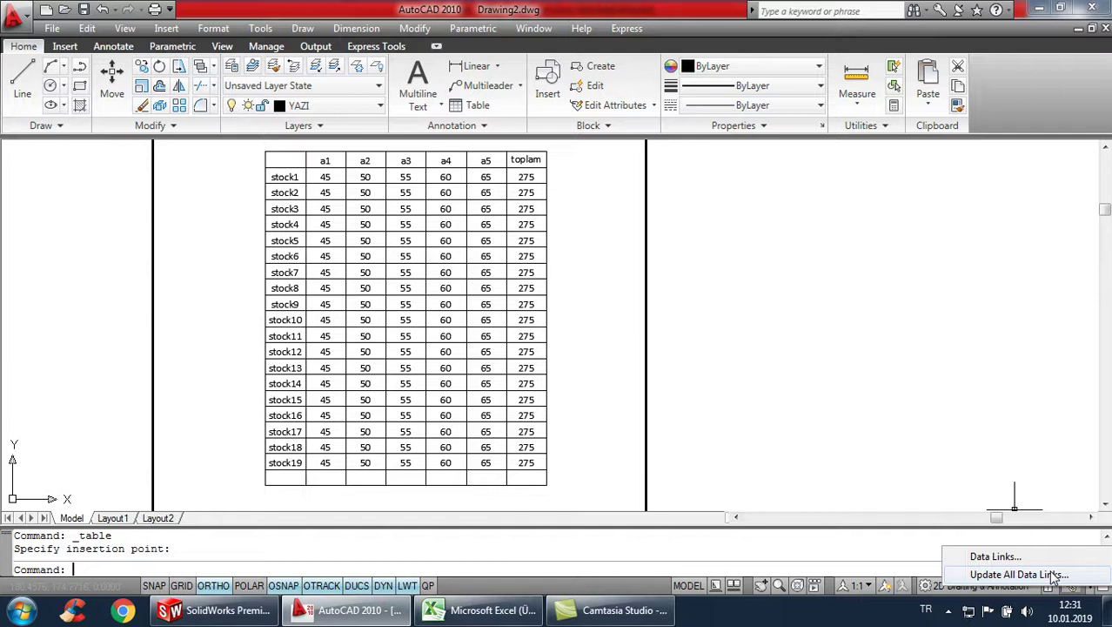
click(1018, 575)
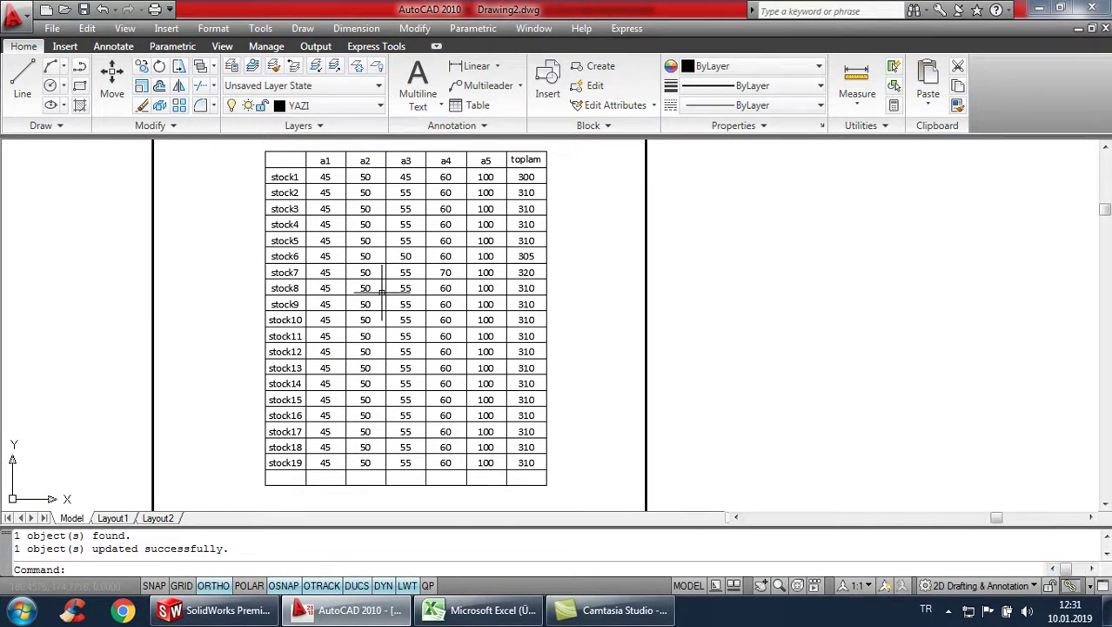
- Zoom and pan over the refreshed table to check the new 300–320 totals
scroll(539, 187, up, 1)
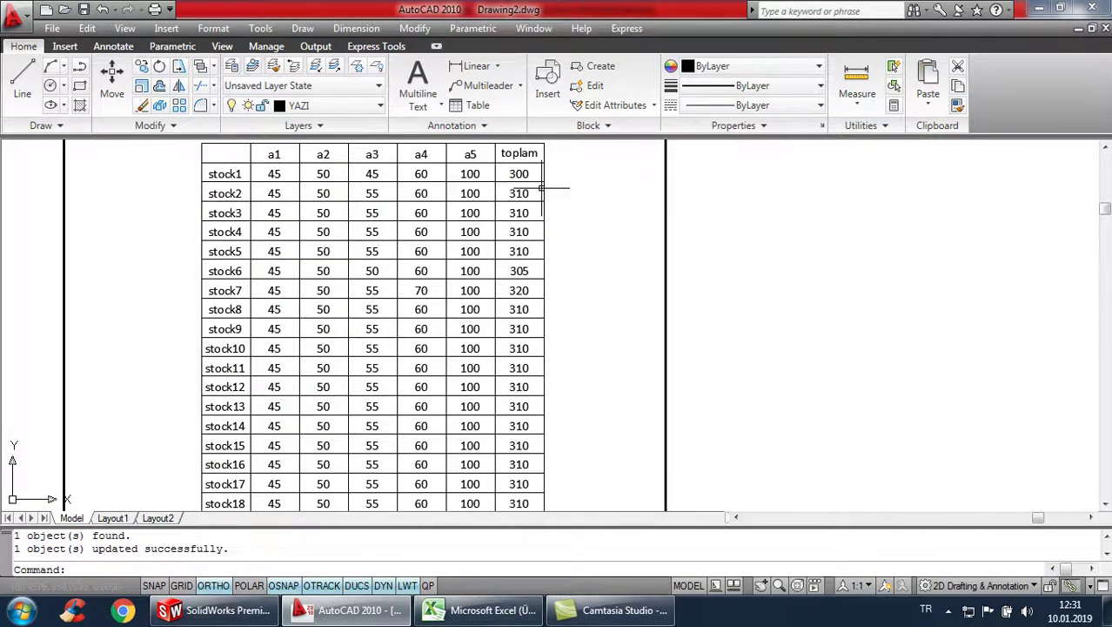
mouse_move(577, 399)
middle_down()
mouse_move(584, 371)
mouse_move(582, 403)
middle_up()
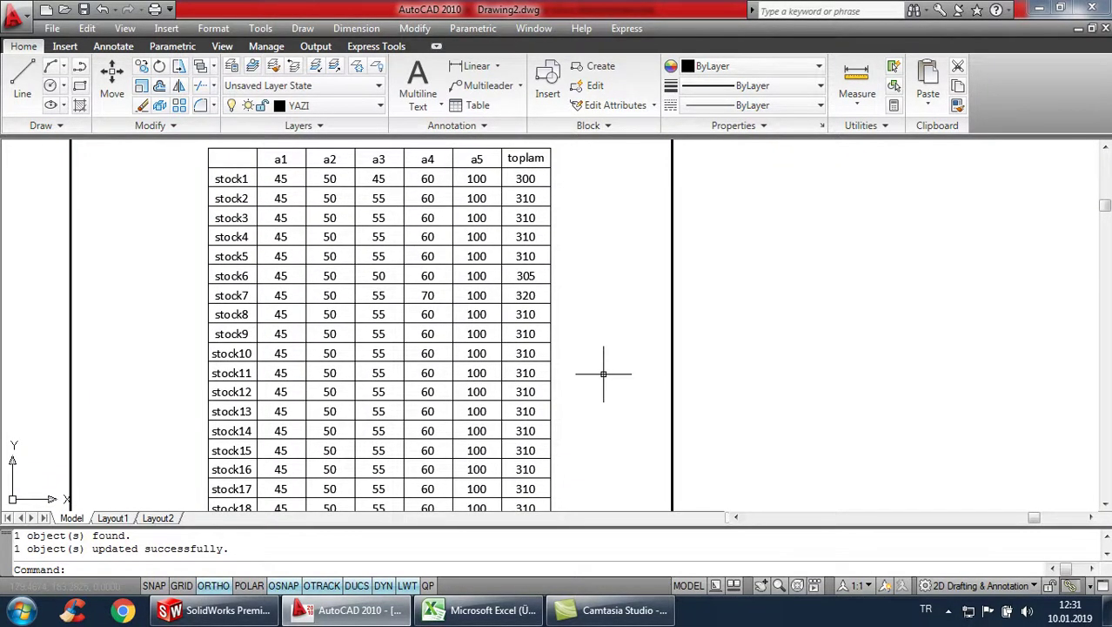
scroll(603, 374, down, 1)
middle_drag(611, 380, 606, 365)
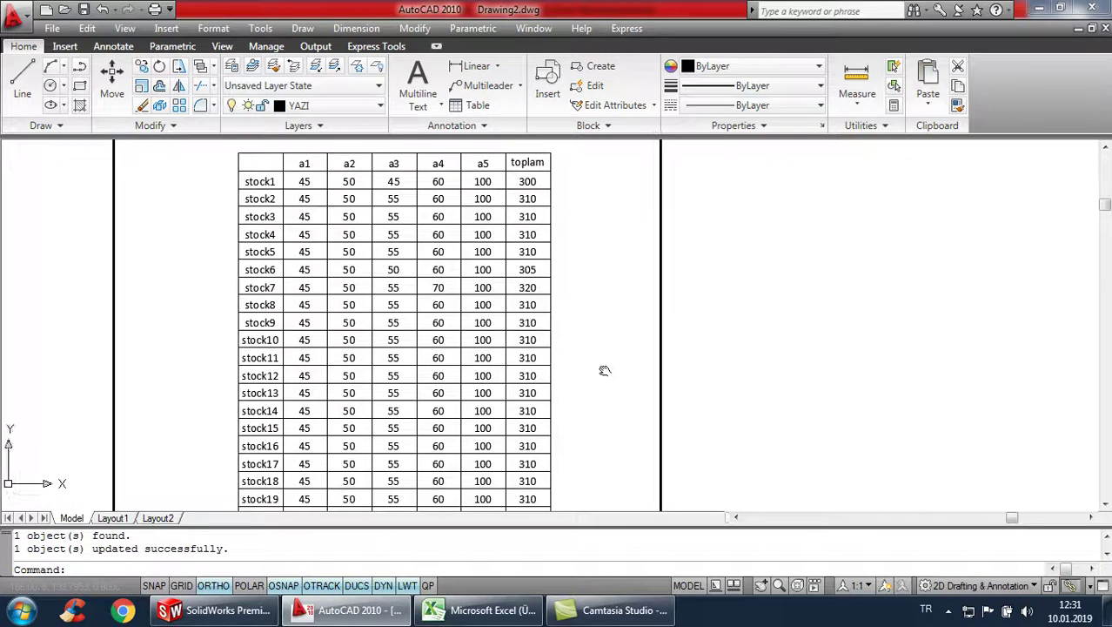
click(949, 607)
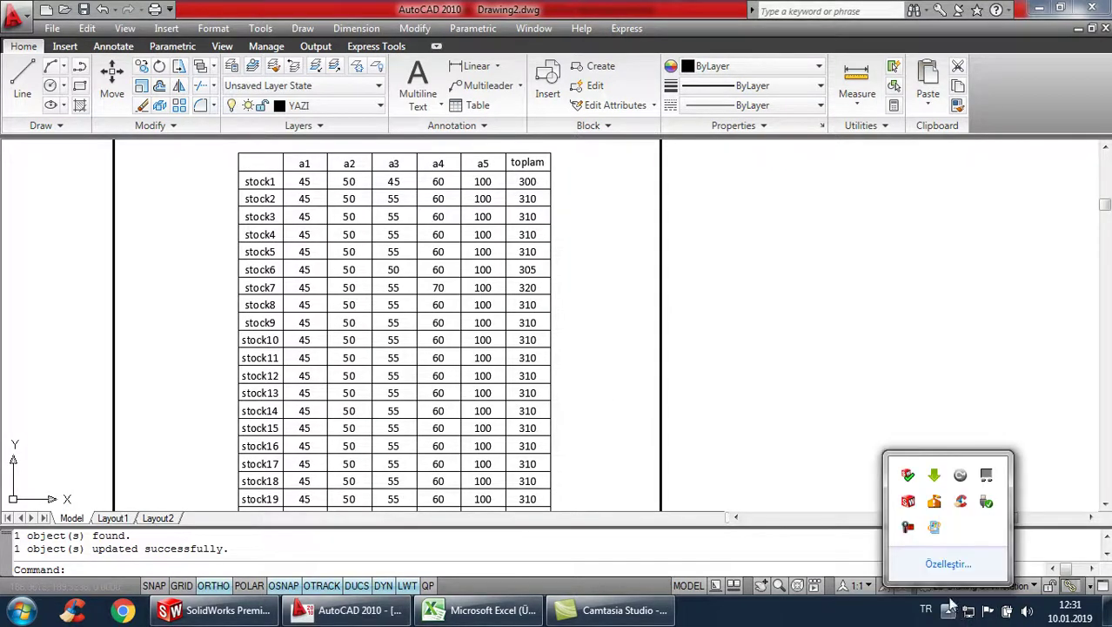